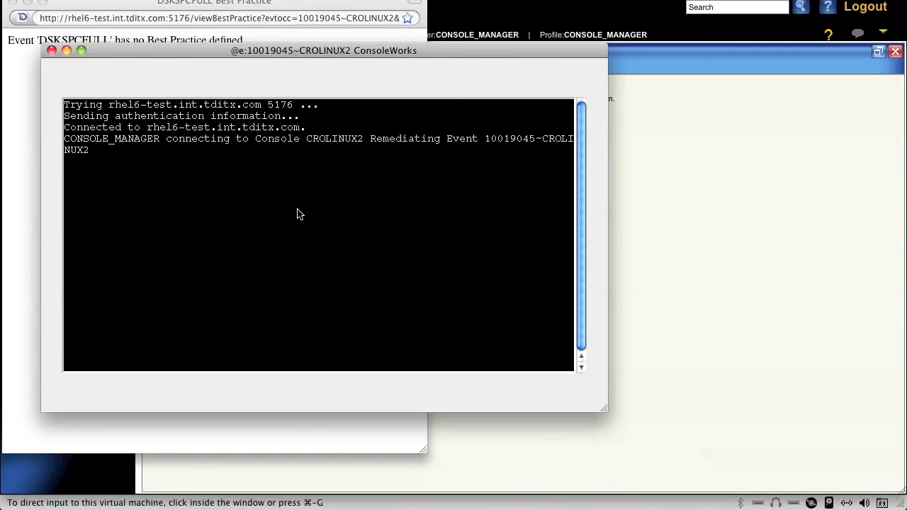
- Run find / -type f -size +100000k -ls in the CROLINUX2 console to list large files
key(Return)
text(find / -type)
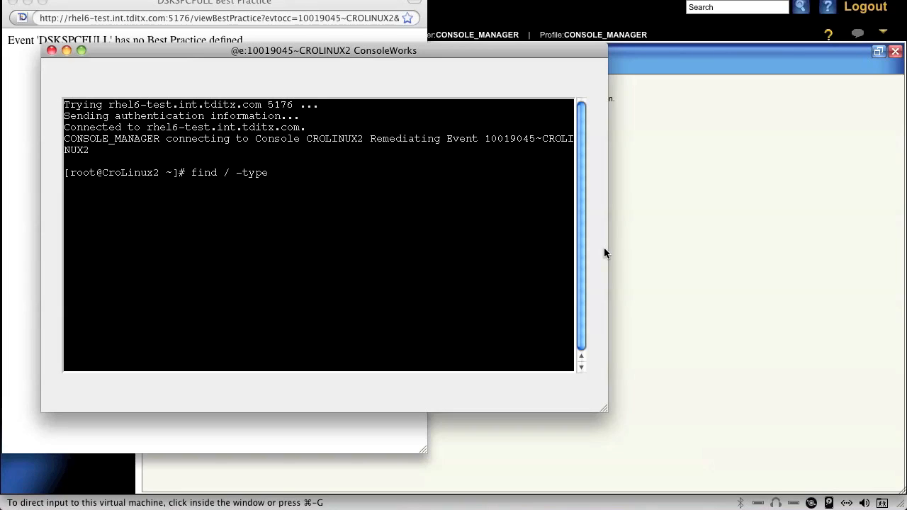
text( f -size)
text(+100000k -ls)
key(Return)
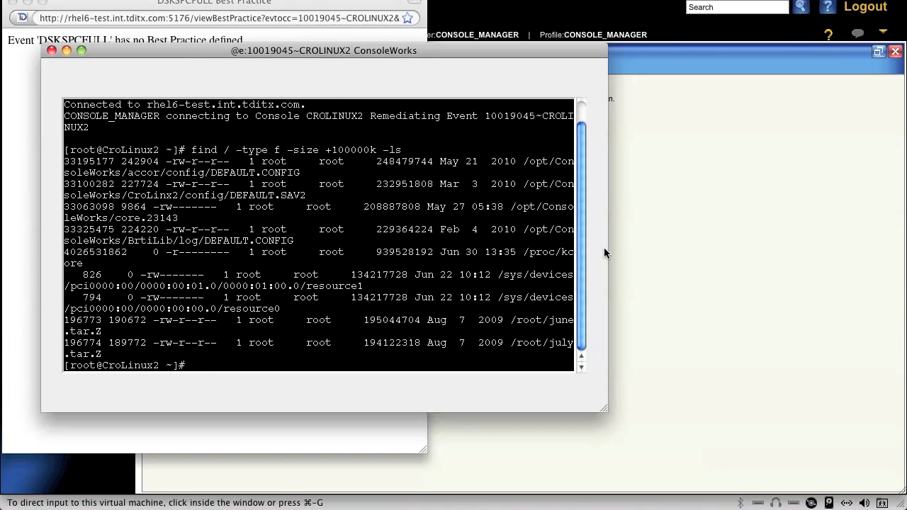
- Remove the file /opt/ConsoleWorks/core.23143 with rm, answering yes to the removal
text(rm /opt/ConsoleWorks/core.23143)
key(Return)
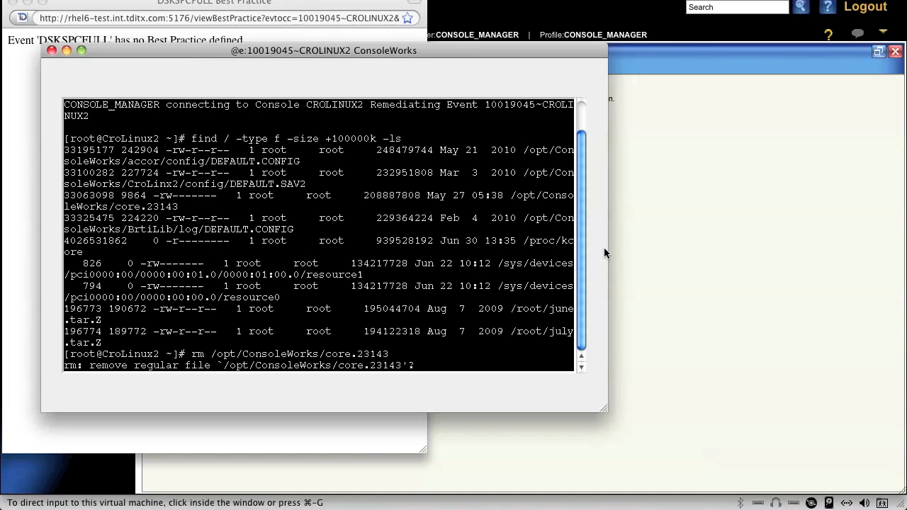
text(yeas)
key(BackSpace)
key(BackSpace)
text(s)
key(Return)
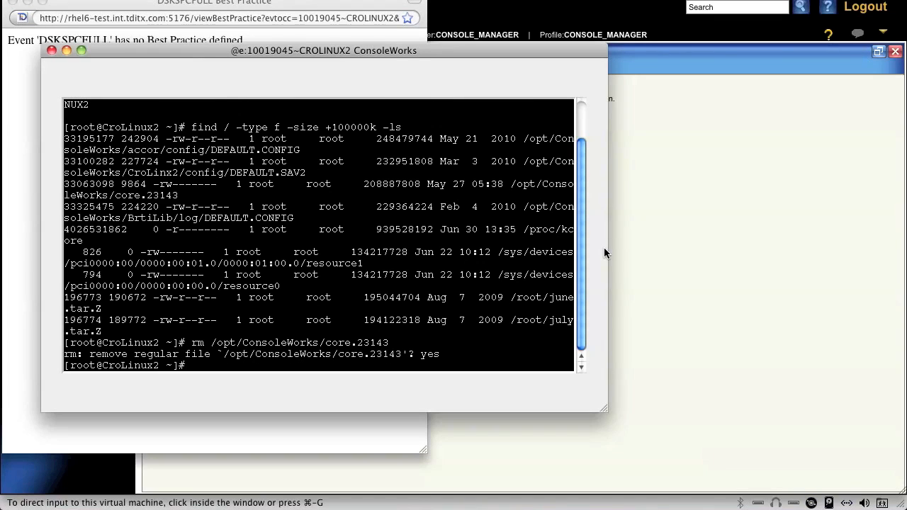
- Rerun the find command that lists files larger than 100000k
key(Up)
key(Up)
key(Return)
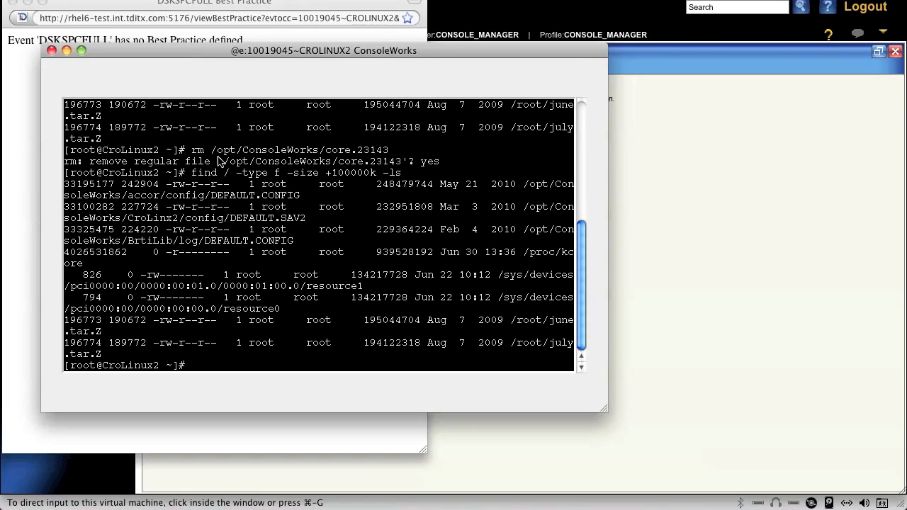
- Close the console session window, the DSKSPCFULL Best Practice window and the CROLINUX2 Connect page
click(51, 51)
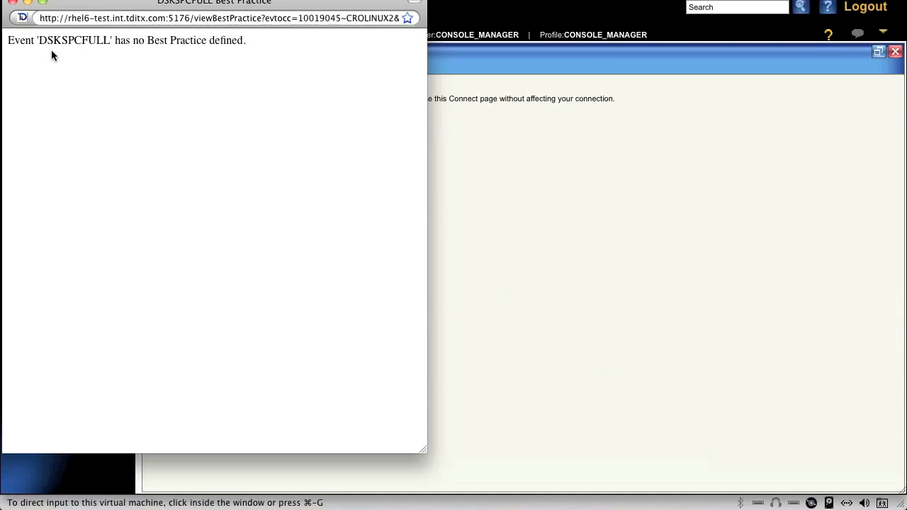
click(12, 3)
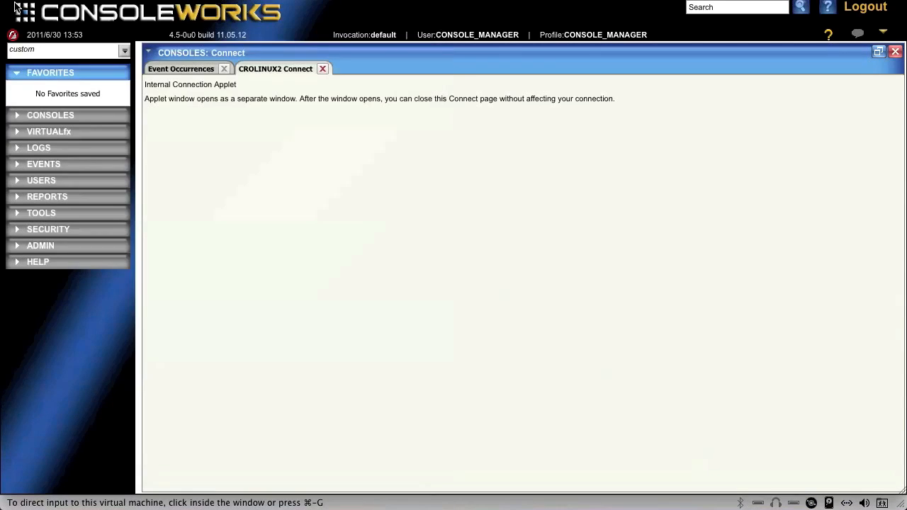
click(323, 69)
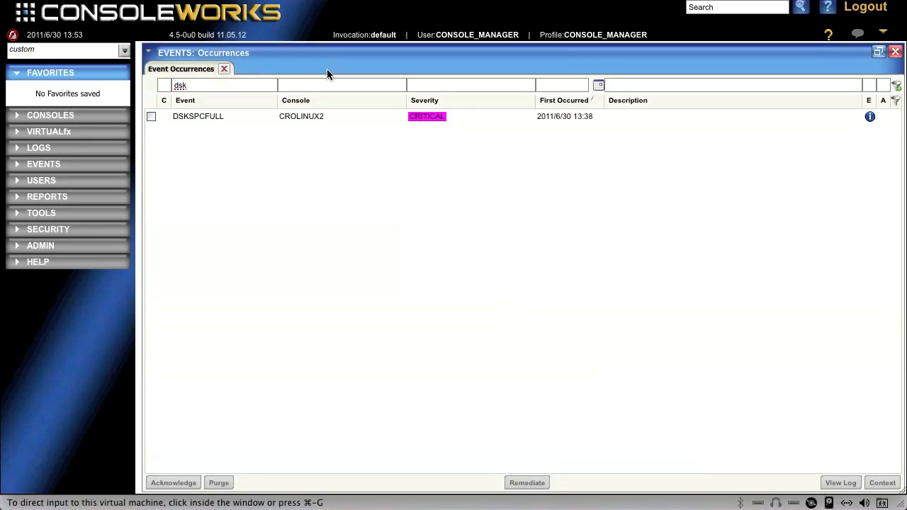
- Filter the event definitions by "dsk" and open the DSKSPCFULL event for editing
click(35, 165)
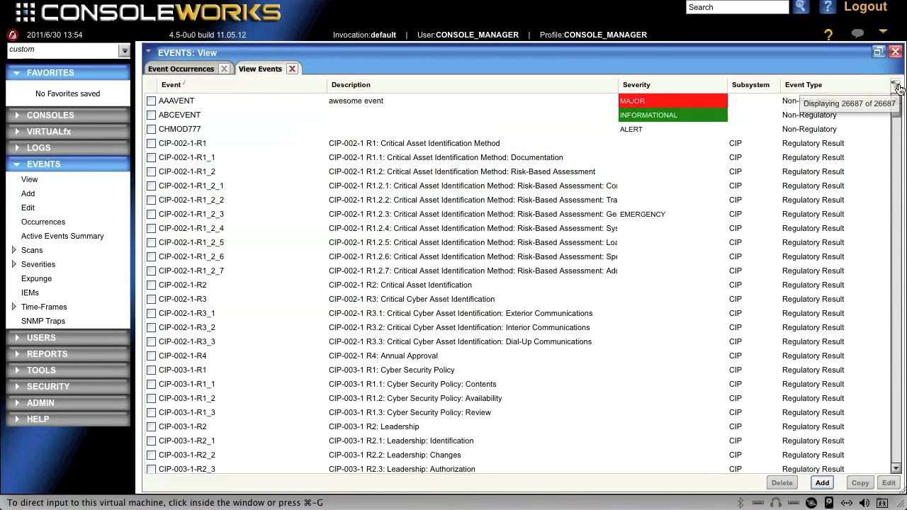
click(896, 85)
click(252, 85)
text(dsk)
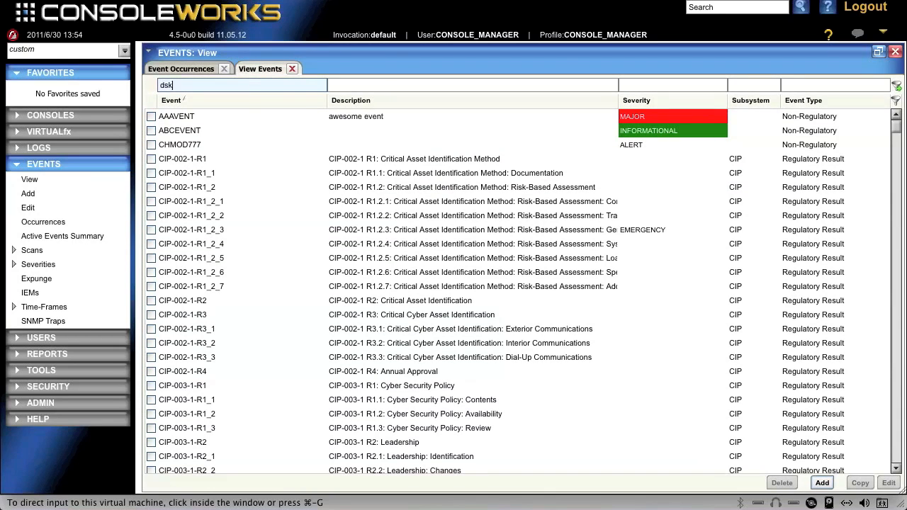
double_click(178, 118)
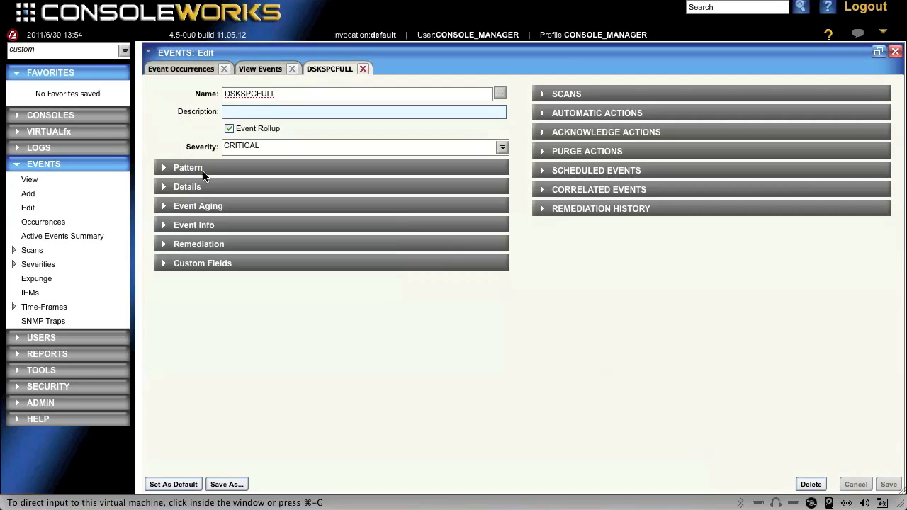
- Review the 2011/6/30 13:52 remediation record and make it the event's best practice
click(543, 210)
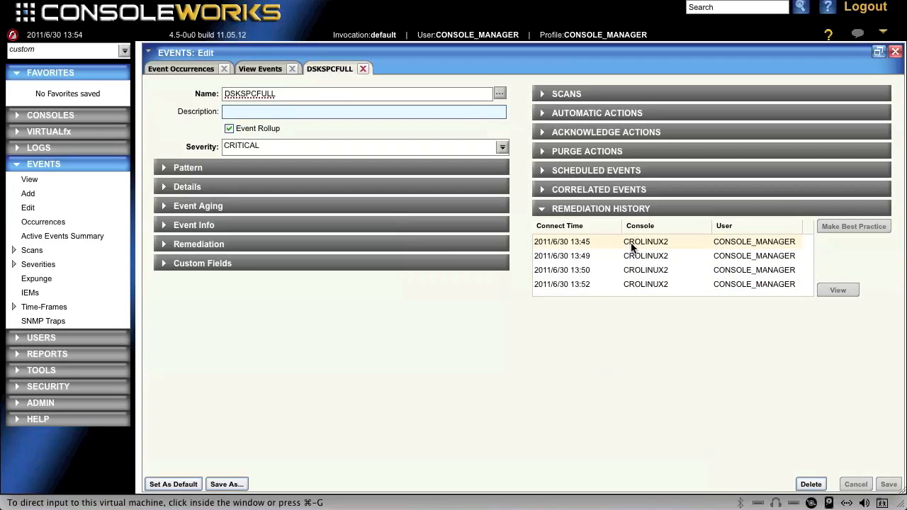
click(640, 283)
click(839, 290)
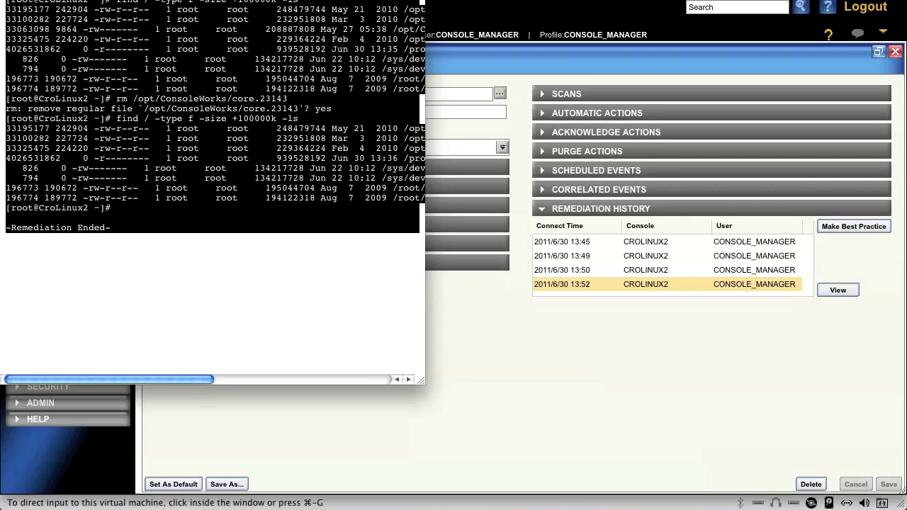
click(10, 0)
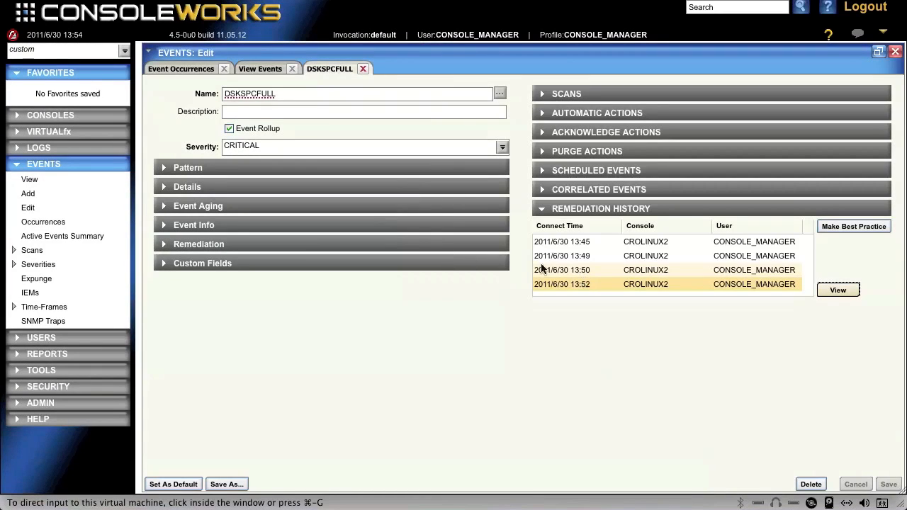
click(177, 244)
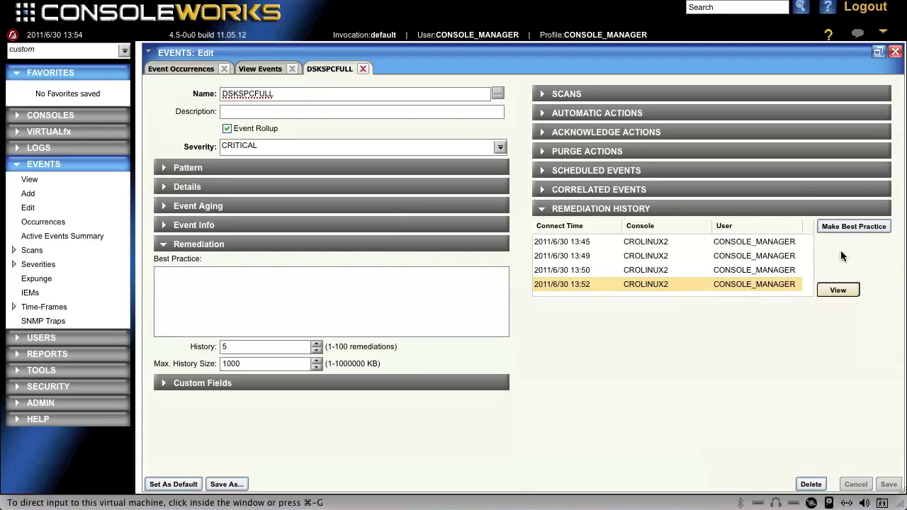
click(850, 226)
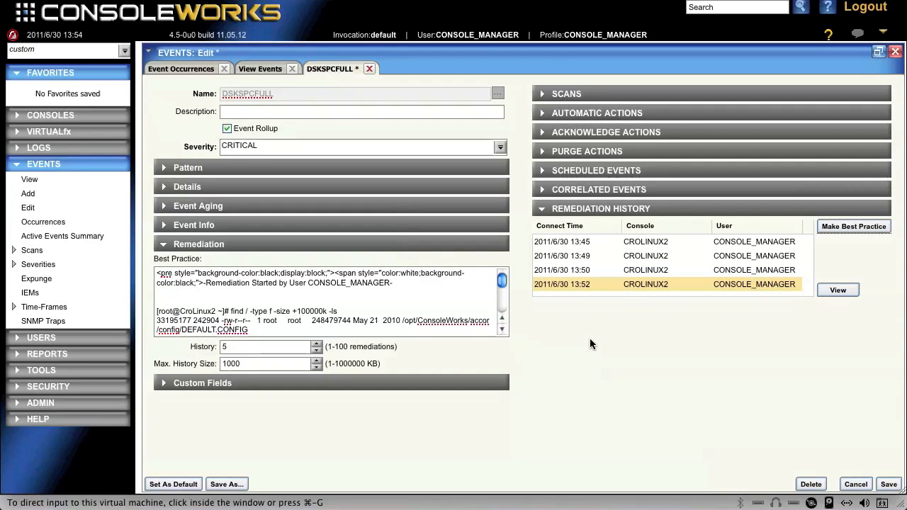
- Delete the shell prompt "[root@CroLinux2 ~]#" in front of the first find command in the best practice text
click(502, 330)
click(502, 330)
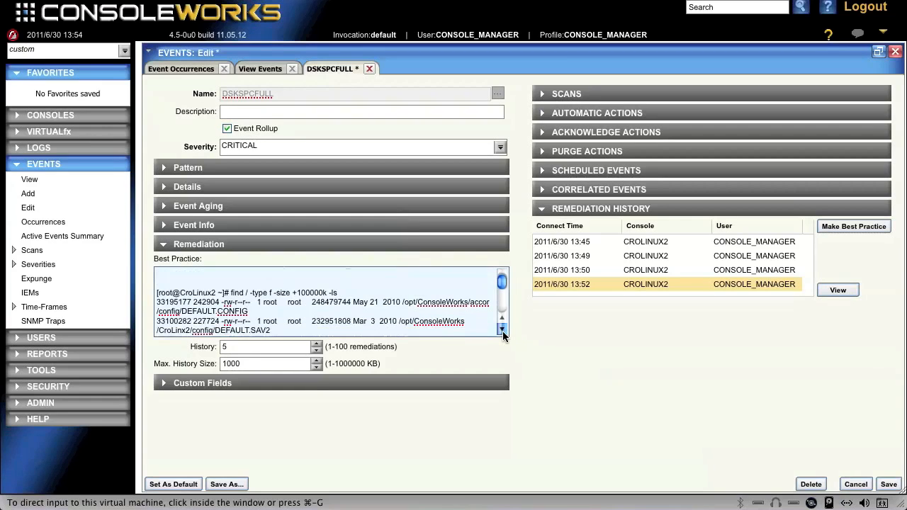
click(502, 329)
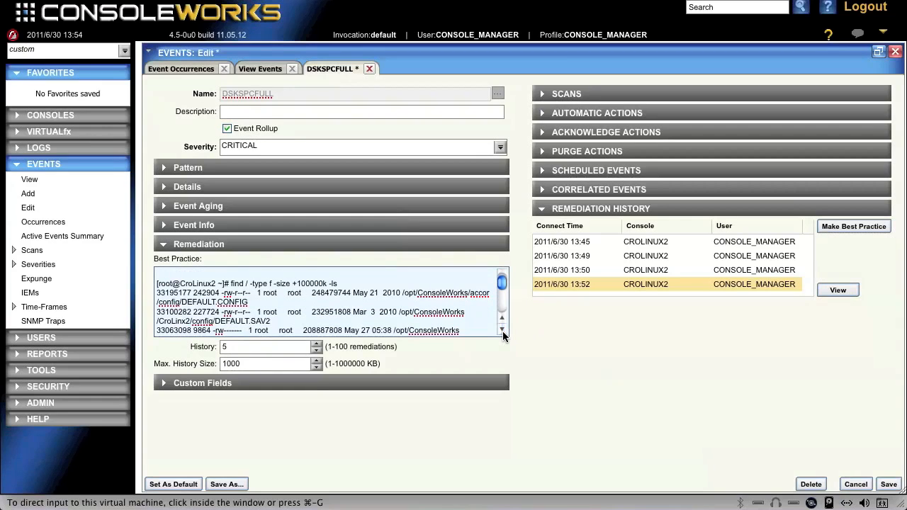
click(231, 283)
scroll(333, 302, up, 2)
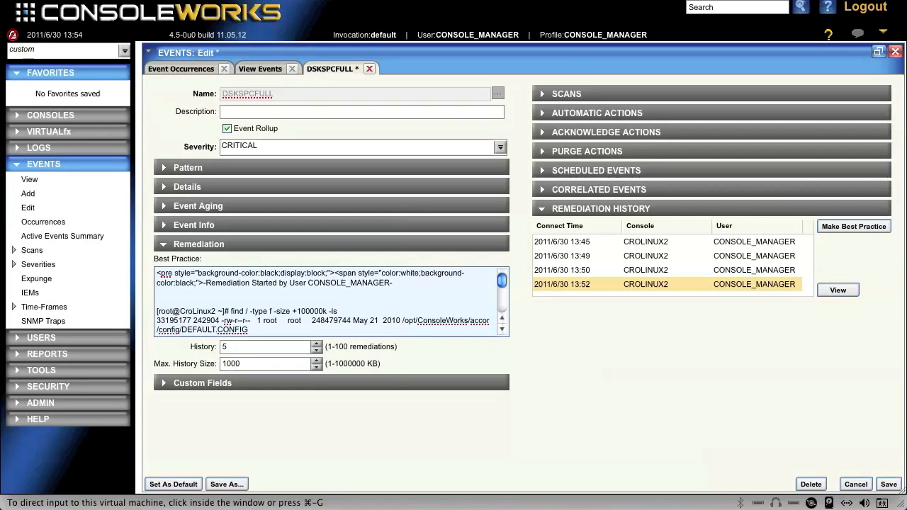
key(shift+Left)
key(shift+Left)
key(shift+Left)
key(shift+Left)
key(shift+Left)
key(shift+Left)
key(shift+Left)
key(shift+Left)
key(shift+Left)
key(shift+Left)
key(shift+Left)
key(shift+Left)
key(shift+Left)
key(shift+Left)
key(shift+Left)
key(shift+Left)
key(shift+Left)
key(shift+Left)
key(shift+Left)
key(shift+Left)
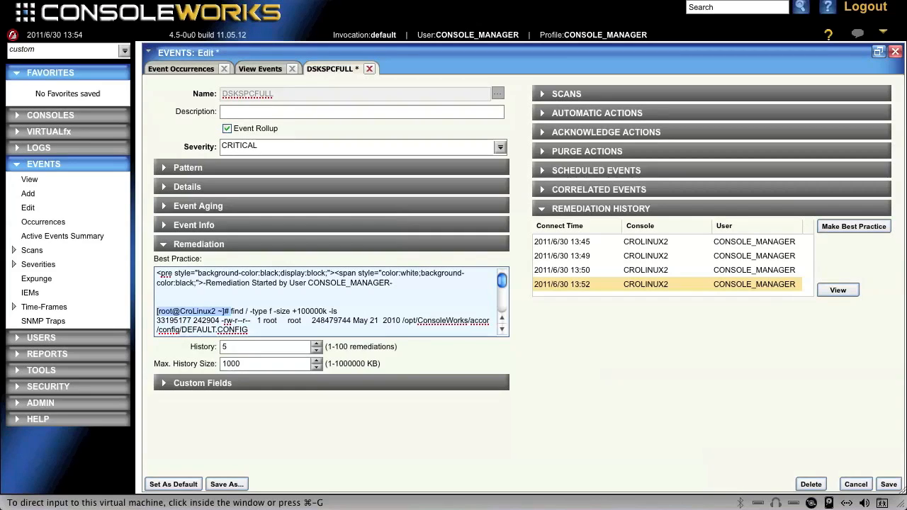
key(BackSpace)
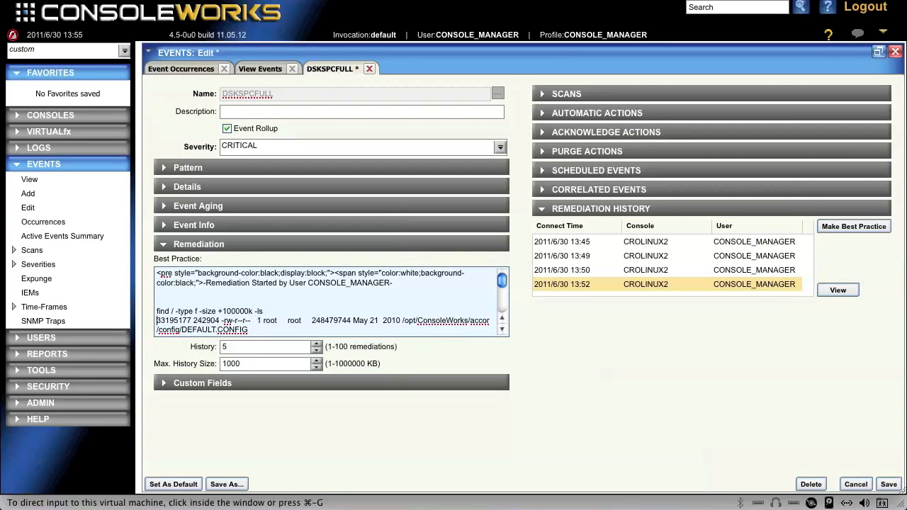
key(Down)
key(Down)
key(Down)
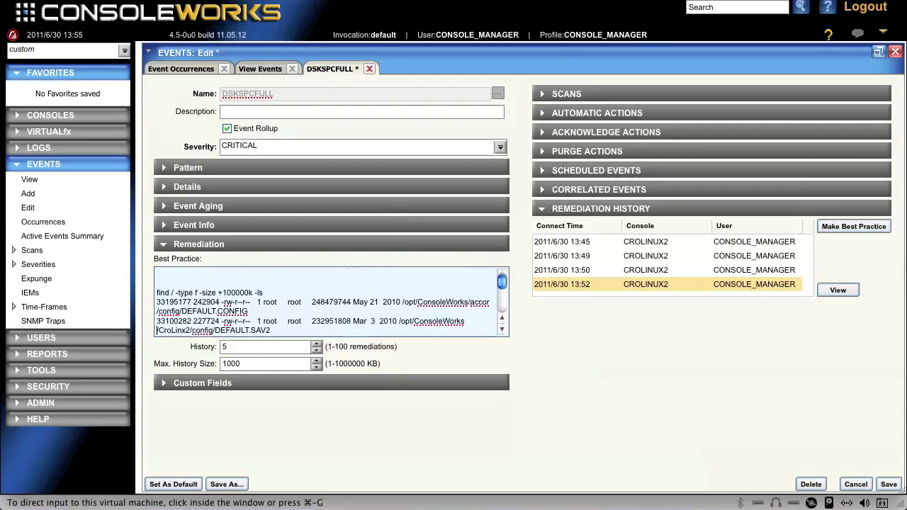
key(Up)
key(Up)
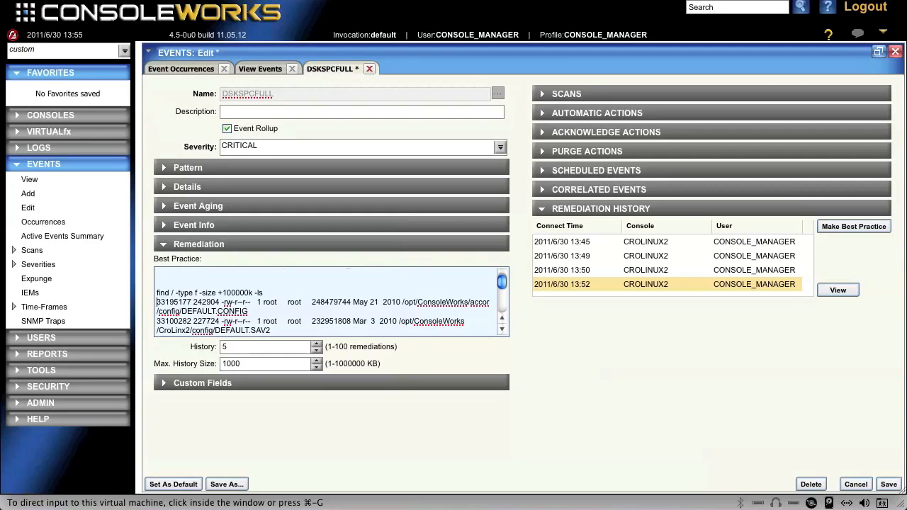
key(shift+Right)
key(shift+Right)
key(shift+Right)
key(shift+Right)
key(shift+Right)
key(shift+Right)
key(shift+Right)
key(shift+Right)
key(shift+Right)
key(shift+Right)
key(shift+Right)
key(shift+Down)
key(shift+Down)
key(shift+Down)
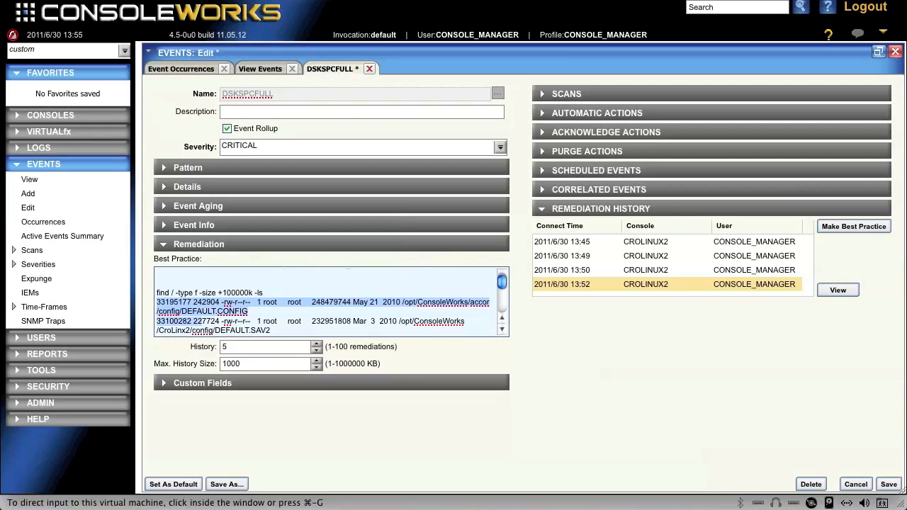
key(End)
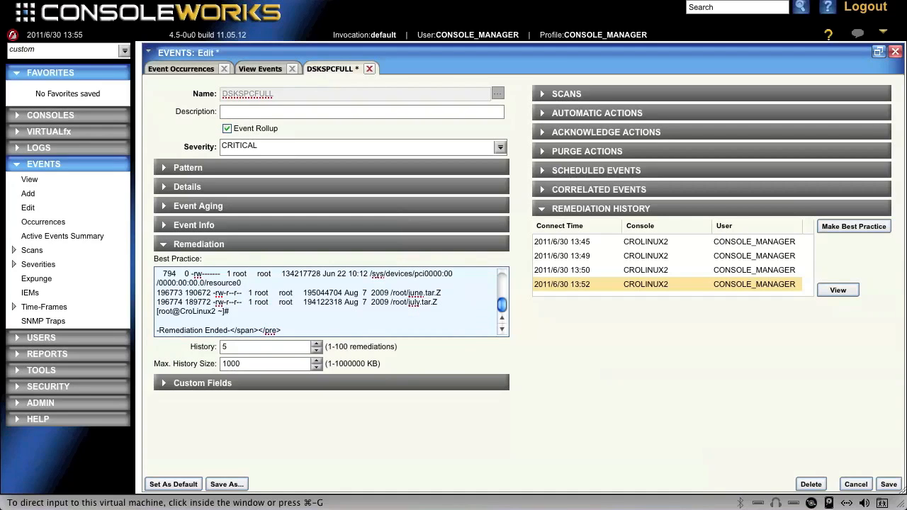
key(ctrl+Home)
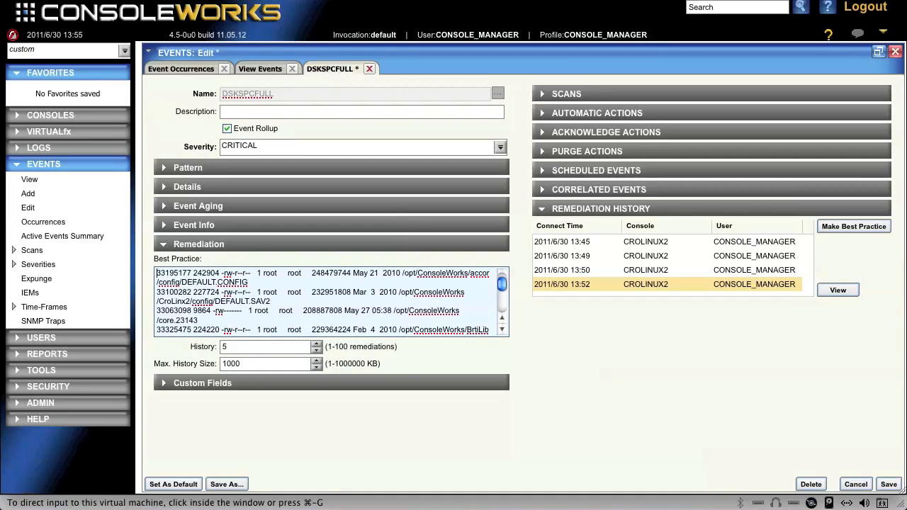
- Delete the first three file listings, through core.23143, below the first find command in the best practice text
drag(156, 273, 253, 319)
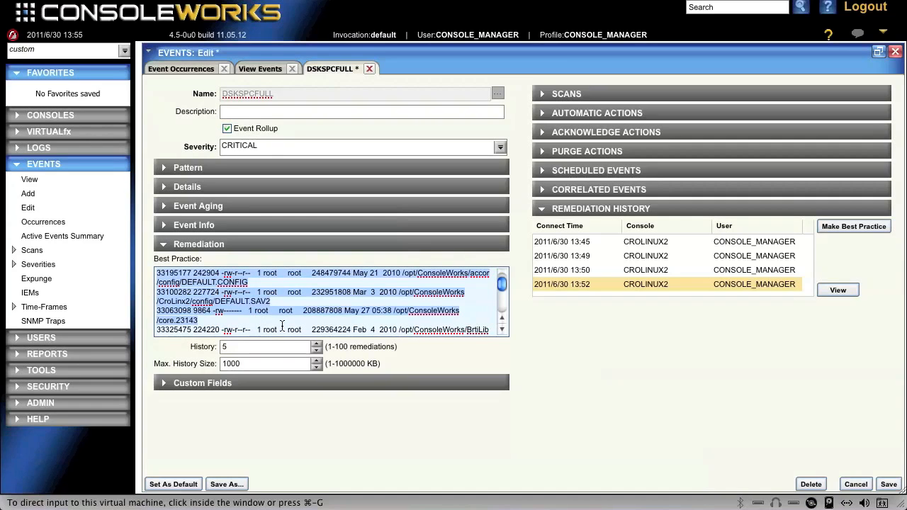
drag(300, 323, 237, 324)
key(BackSpace)
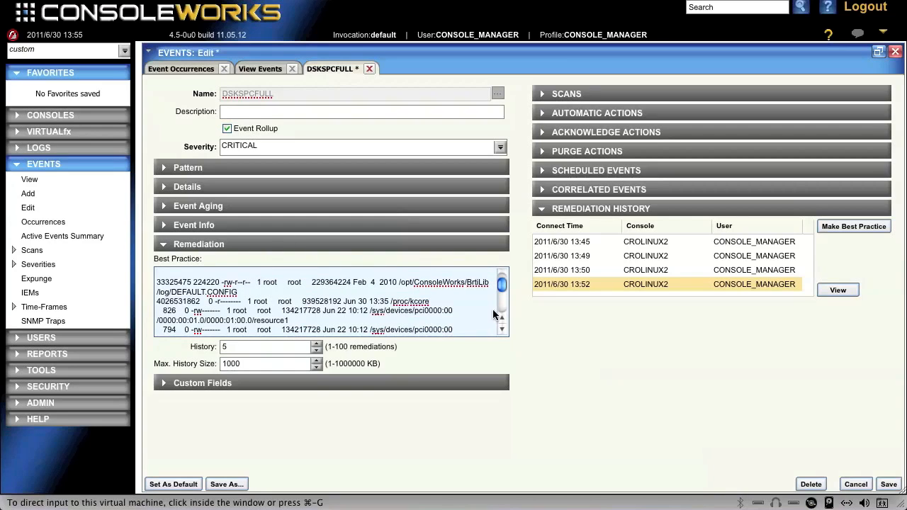
- Delete the /proc/kcore and resource1 listings from the first find output in the best practice text
scroll(503, 320, up, 2)
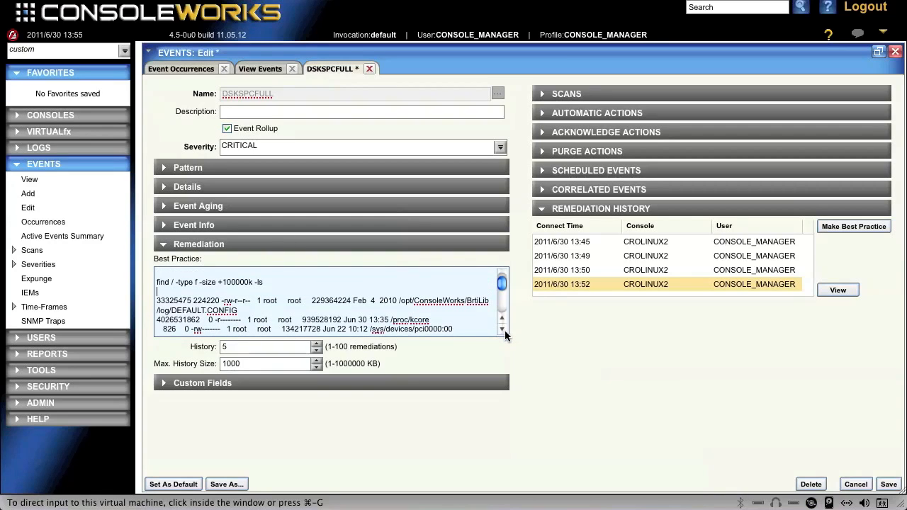
scroll(504, 330, down, 2)
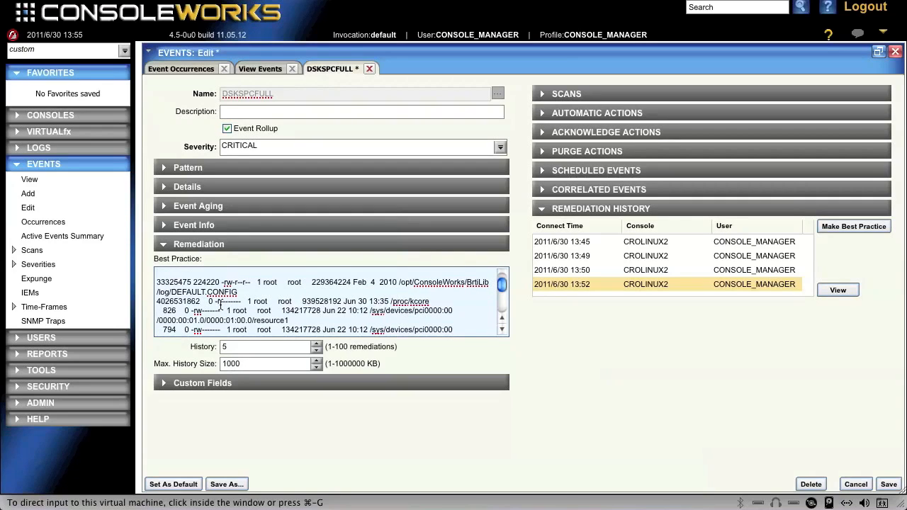
drag(157, 301, 429, 324)
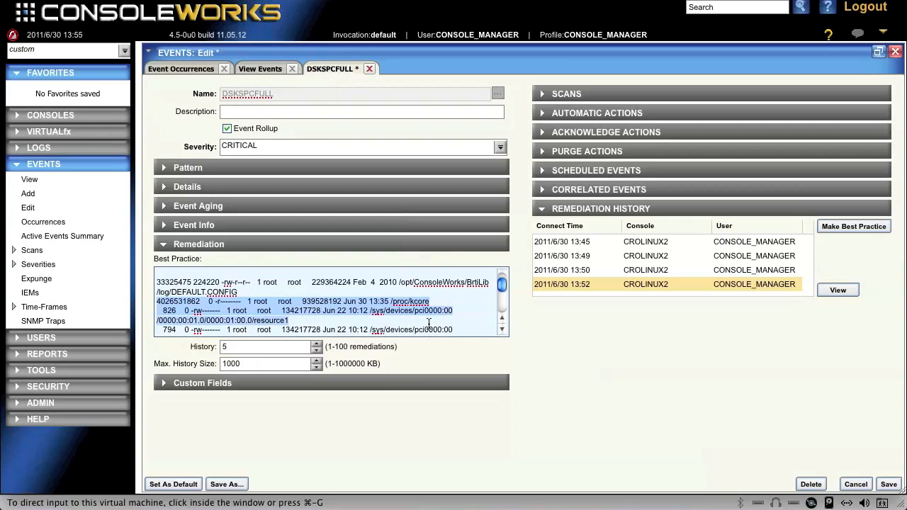
key(BackSpace)
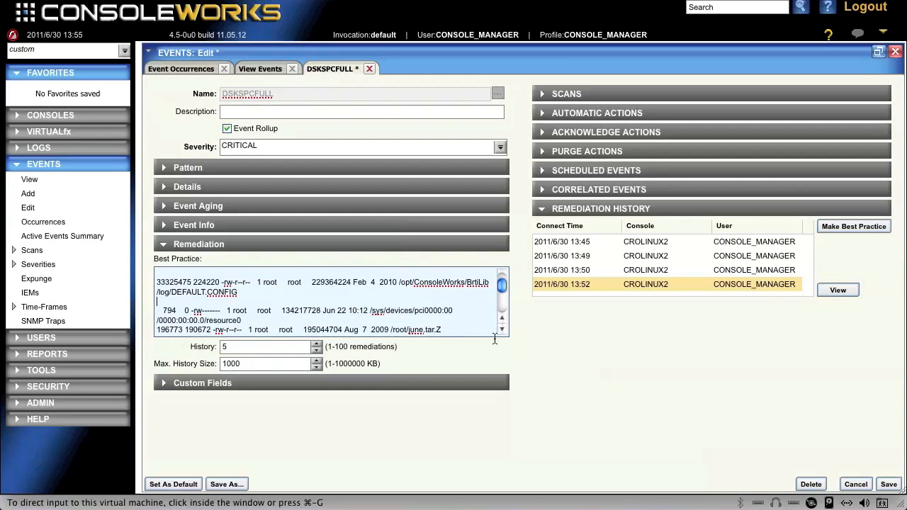
- Delete the BrtiLib/log/DEFAULT.CONFIG listing and the leftover blank lines from the best practice text
click(502, 329)
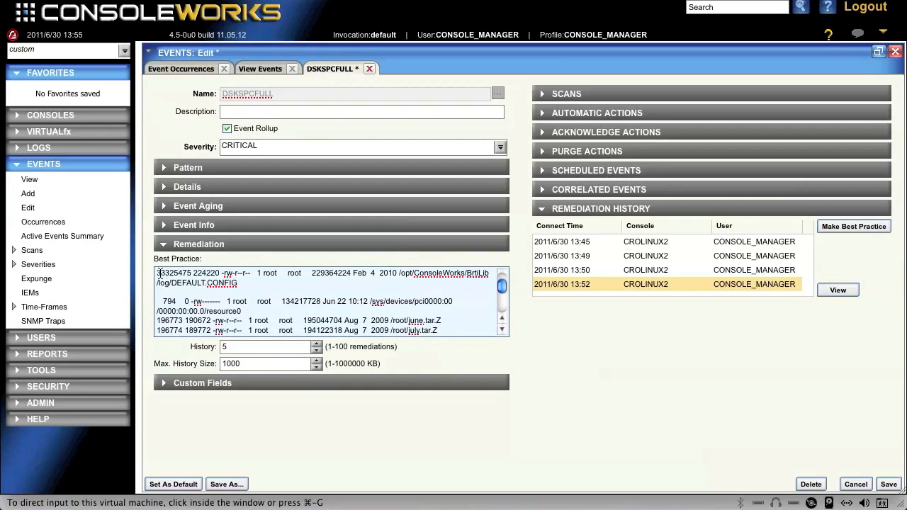
drag(157, 273, 255, 282)
key(BackSpace)
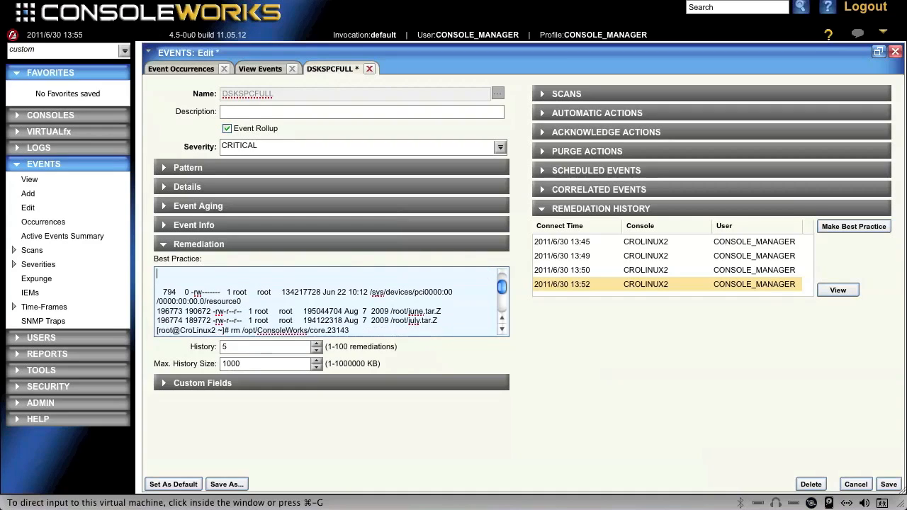
key(Delete)
key(Delete)
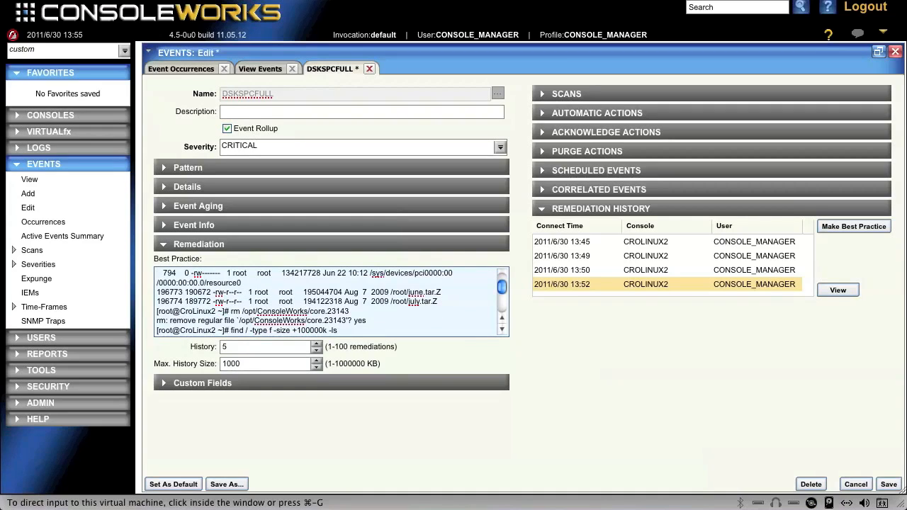
- Delete the resource0, june.tar.Z and july.tar.Z listings below the first find command in the best practice text
drag(158, 274, 316, 285)
click(317, 286)
scroll(321, 287, up, 1)
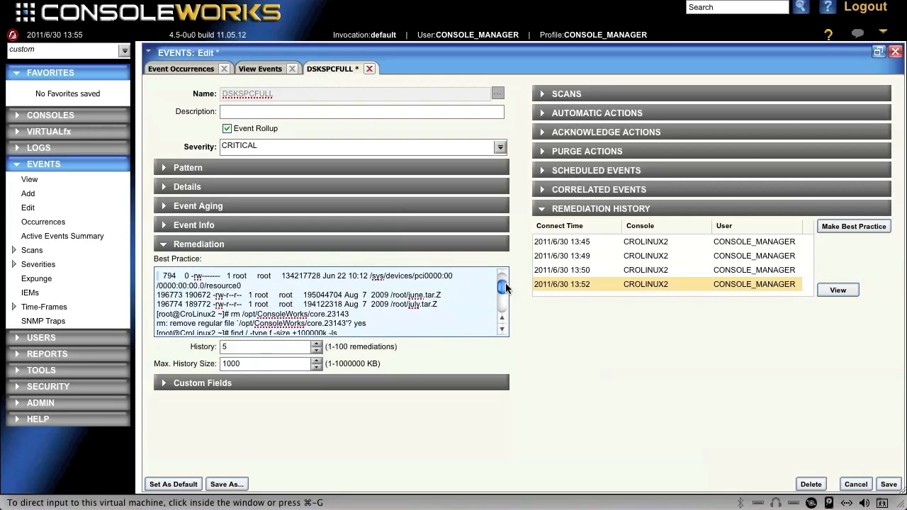
click(501, 319)
click(501, 319)
click(502, 320)
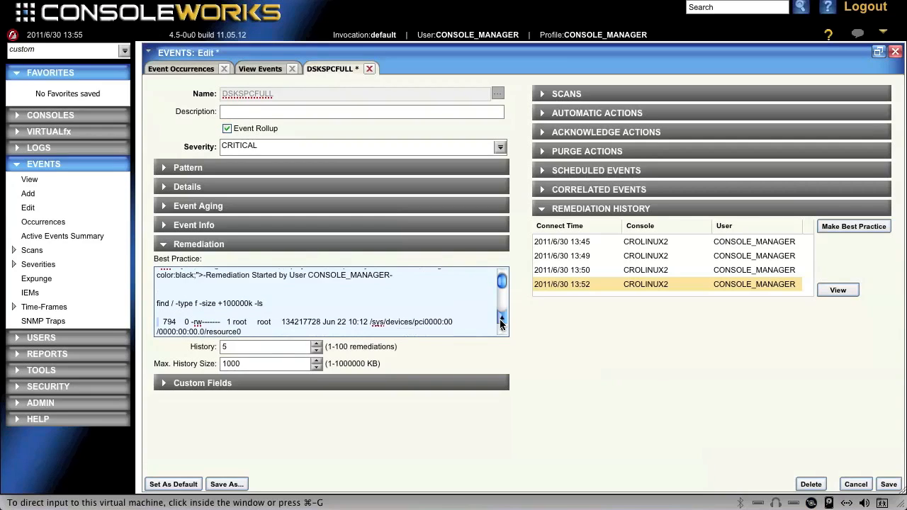
click(502, 321)
click(502, 330)
click(502, 331)
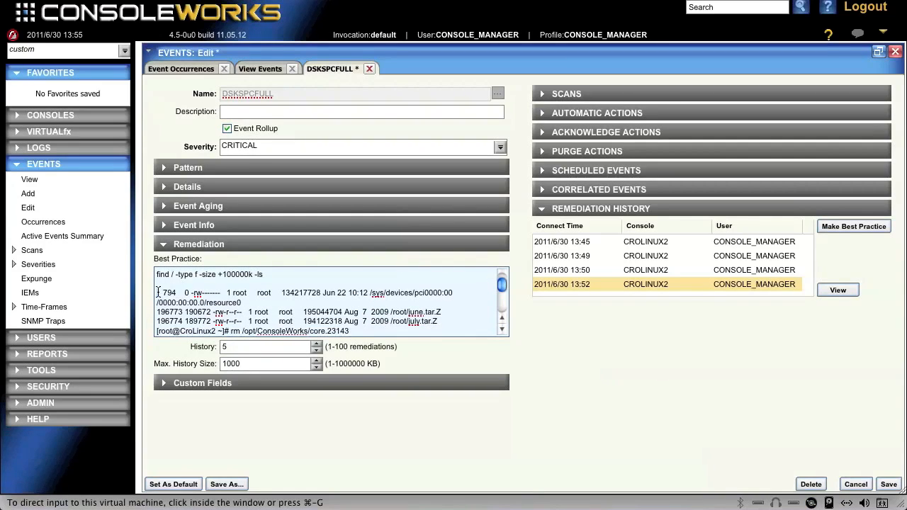
drag(158, 292, 324, 301)
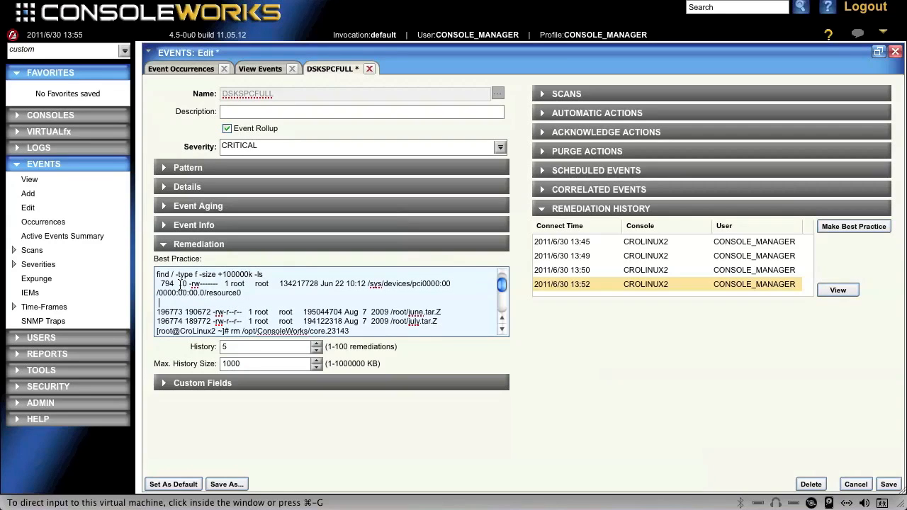
drag(161, 284, 439, 312)
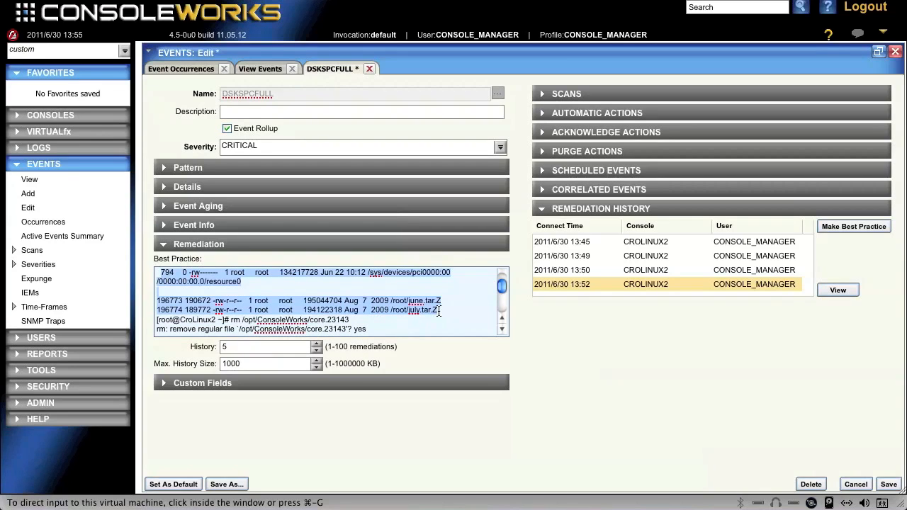
key(BackSpace)
key(Up)
key(Up)
key(Up)
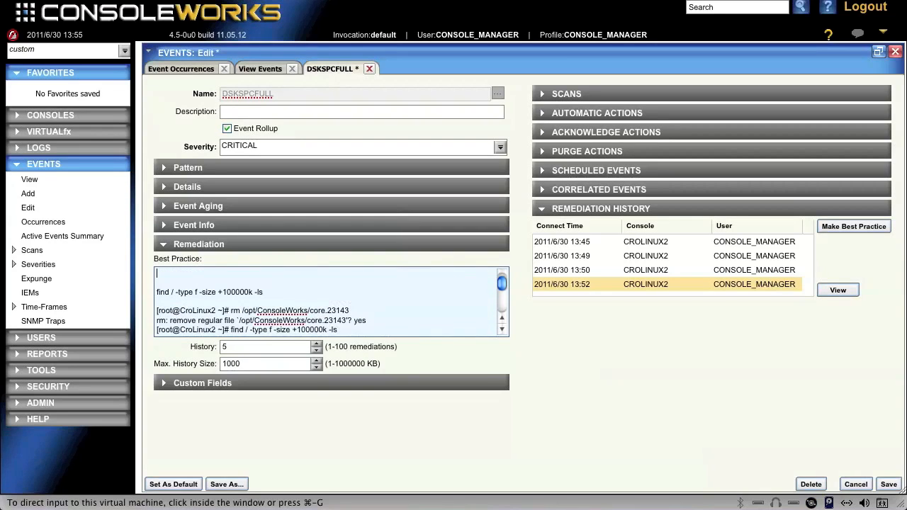
- Remove the shell prompt before the rm command and replace its file path with "ANY LARGE FILES THAT CAN BE SAFELY REMOVED"
drag(230, 310, 152, 311)
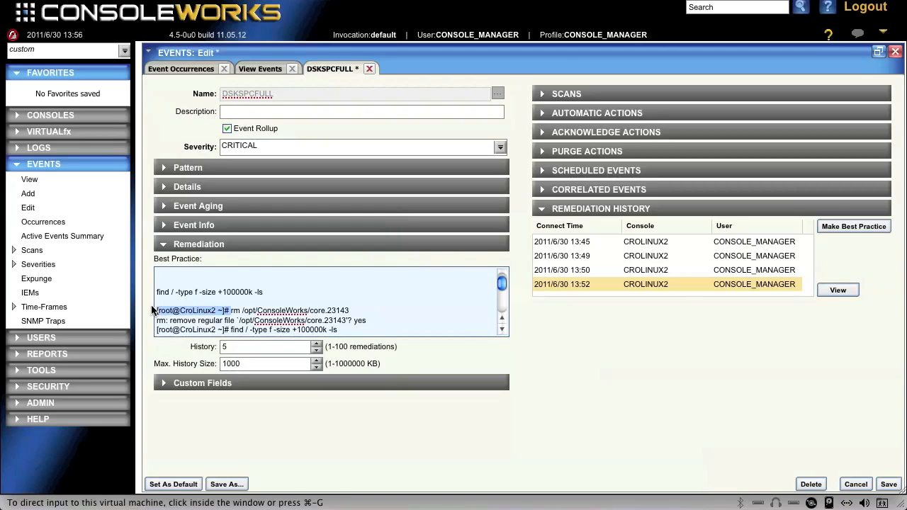
key(BackSpace)
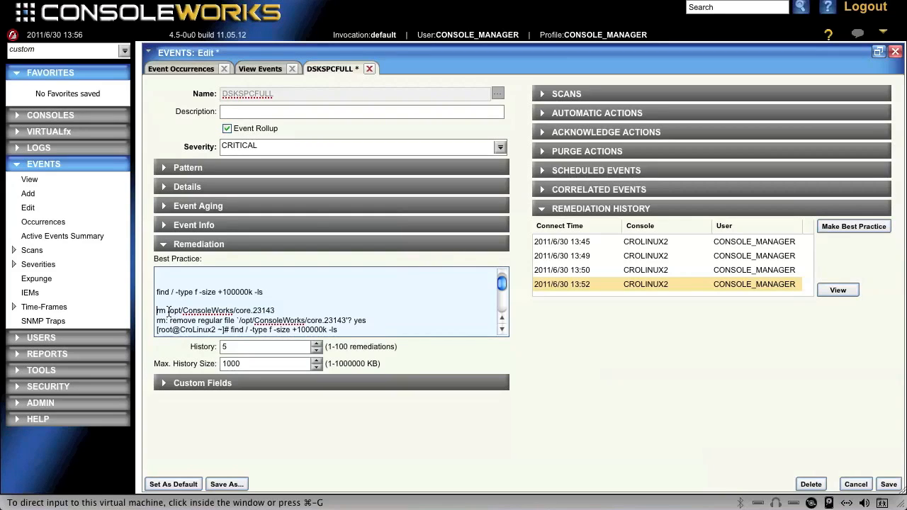
drag(168, 310, 276, 312)
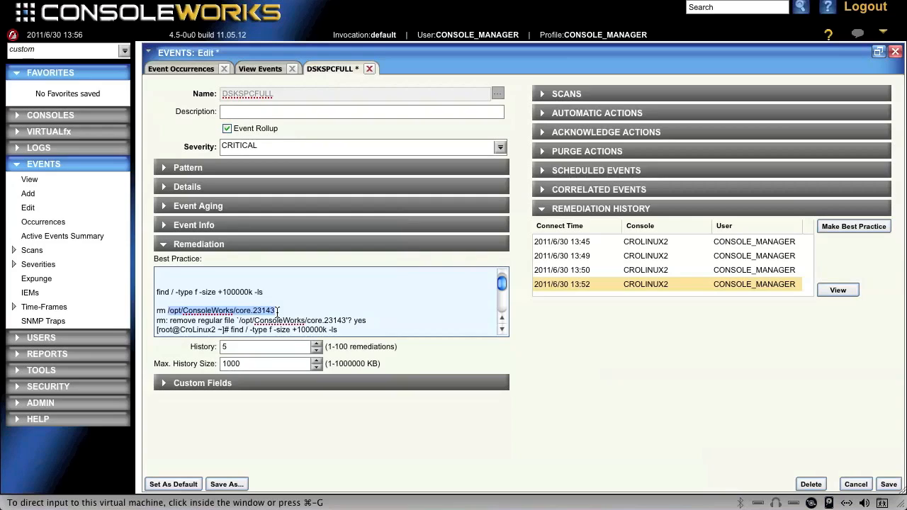
text(ANY LA)
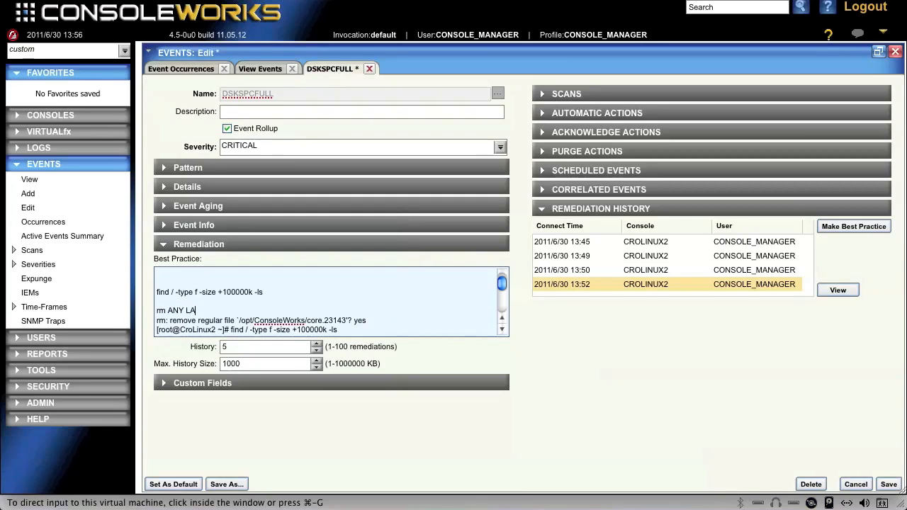
text(RGE FIELES)
text(S)
text( THAT CAN )
text(BE SAFELY RE)
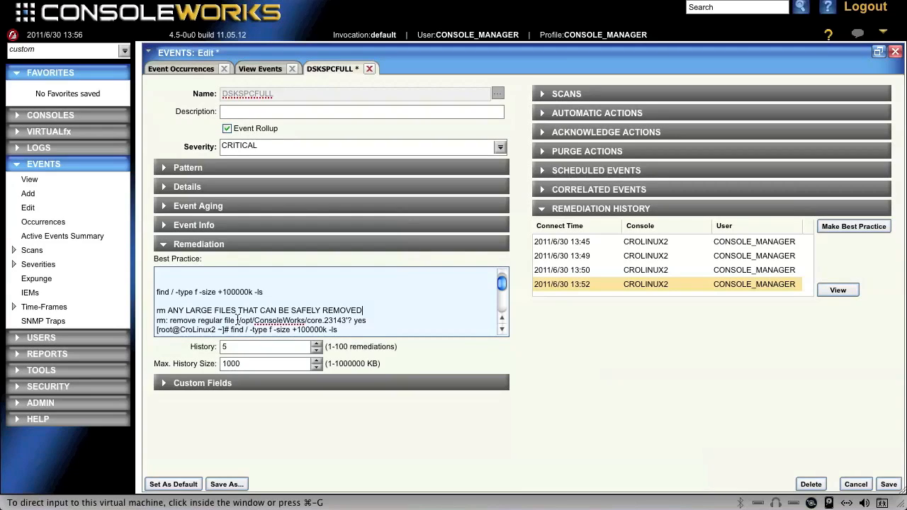
- Replace the core.23143 path in the "rm: remove regular file" line with "FILENAME"
drag(239, 321, 348, 320)
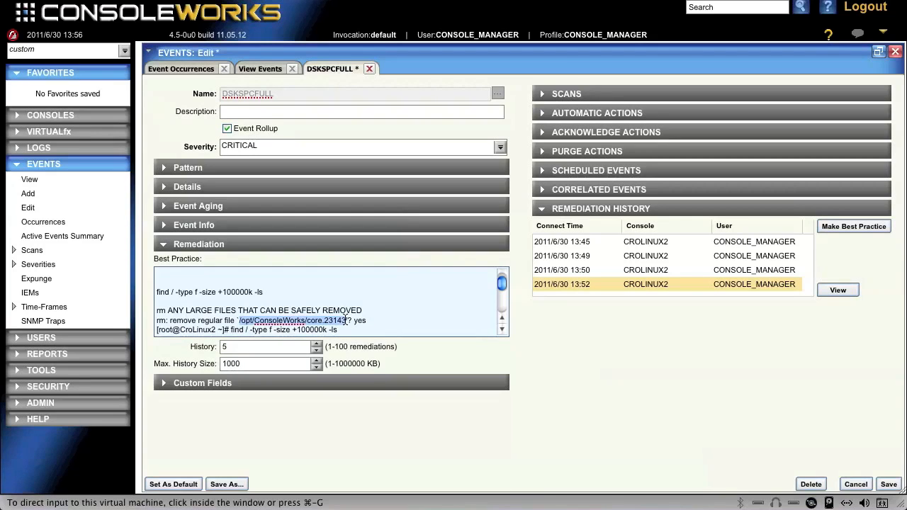
key(BackSpace)
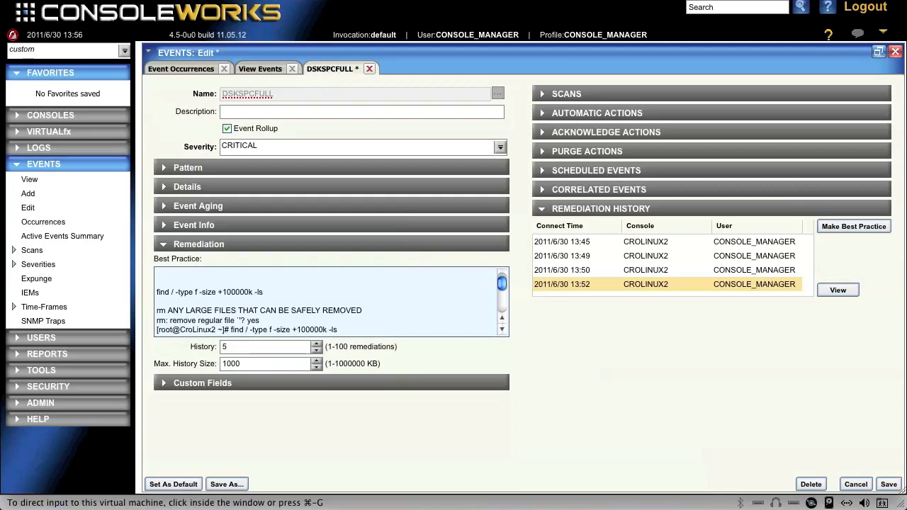
text(FILENAME)
- Delete the shell prompt in front of the second find command and insert a blank line above the command
click(503, 329)
click(503, 330)
click(502, 329)
click(502, 330)
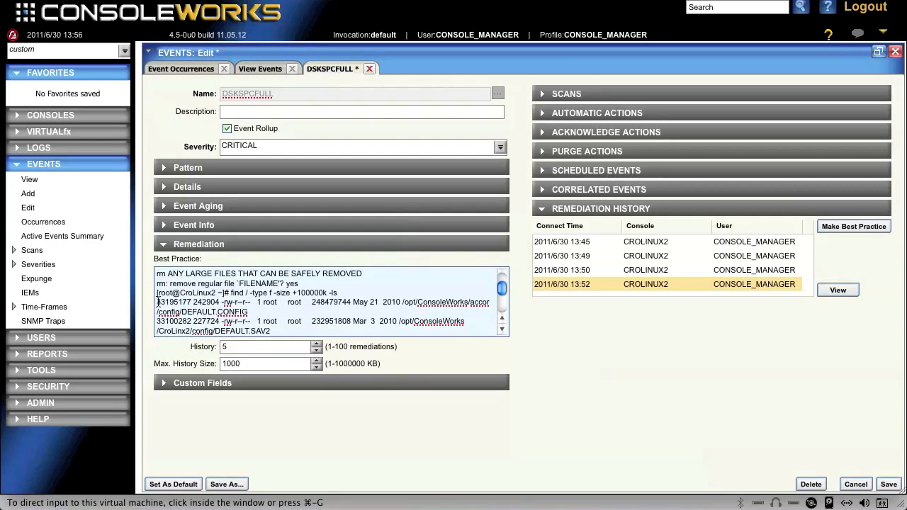
drag(158, 293, 231, 294)
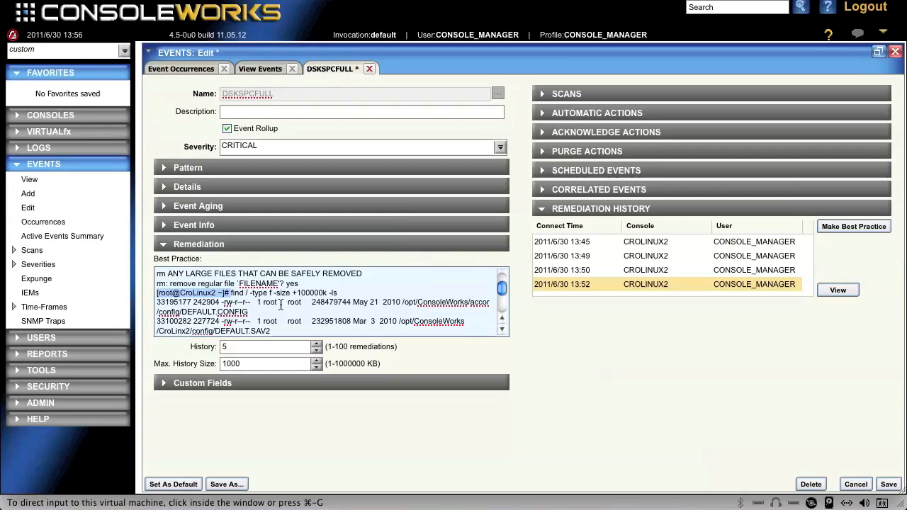
key(BackSpace)
key(Return)
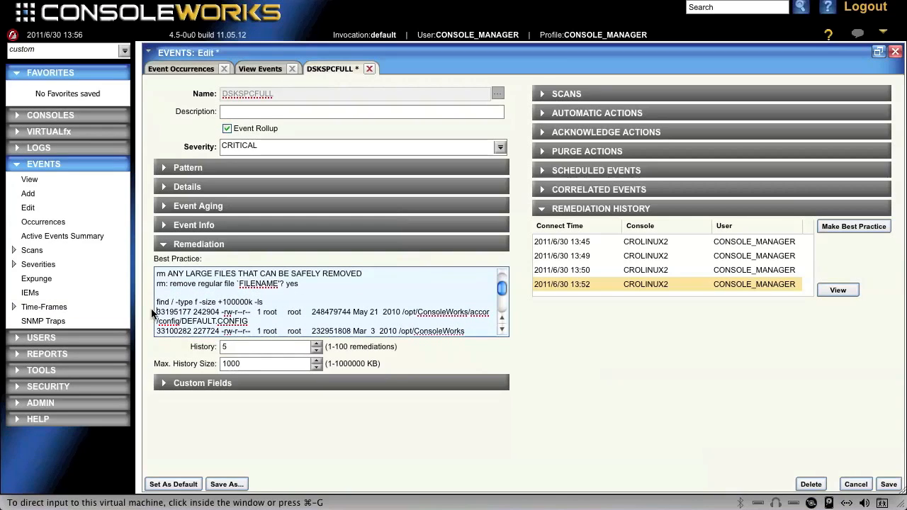
- Replace the file listings below the second find command with "VERIFY THE FILES WERE REMOVED" and save the event
drag(157, 312, 445, 311)
key(BackSpace)
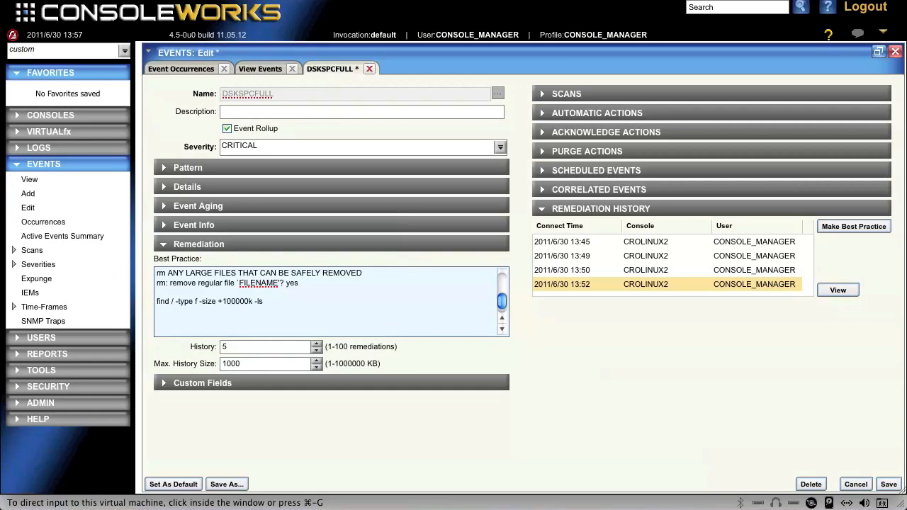
text(VERIFY THE FILES WERE REMOVED)
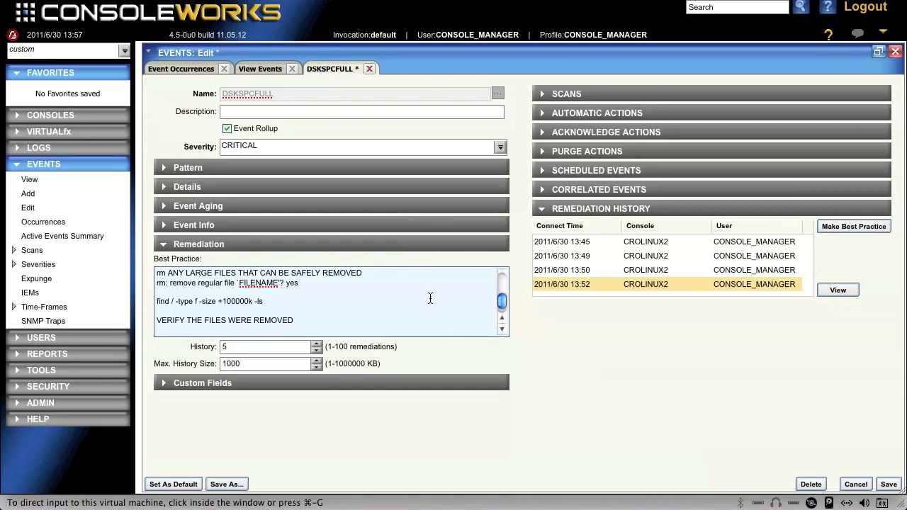
click(889, 487)
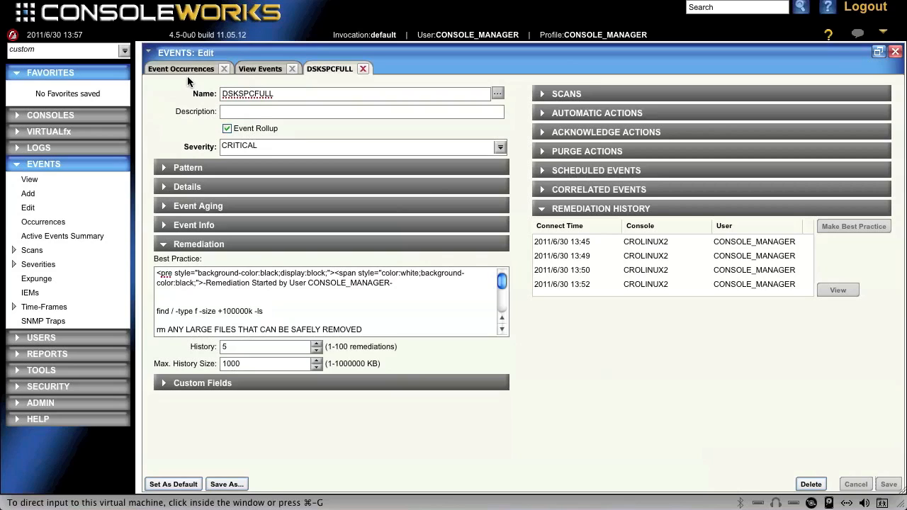
- Close the DSKSPCFULL event editor and start remediating the DSKSPCFULL occurrence on CROLINUX2
click(362, 69)
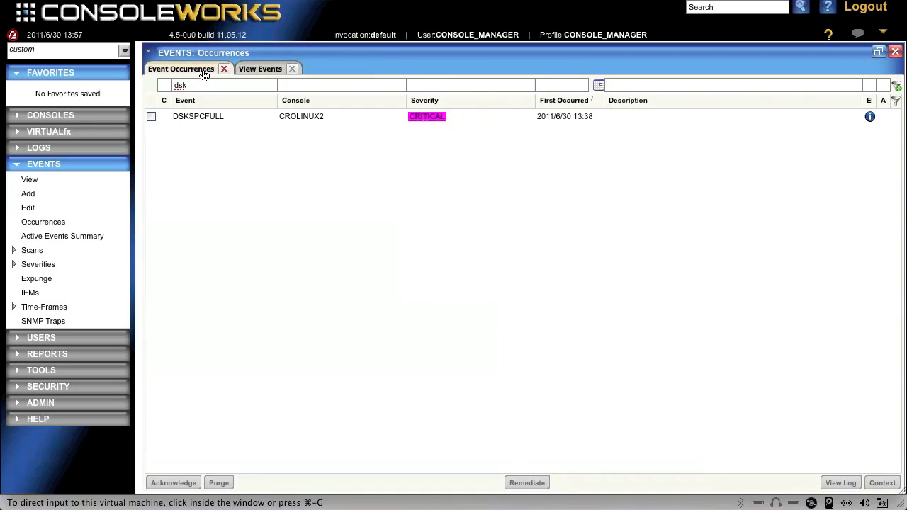
right_click(191, 119)
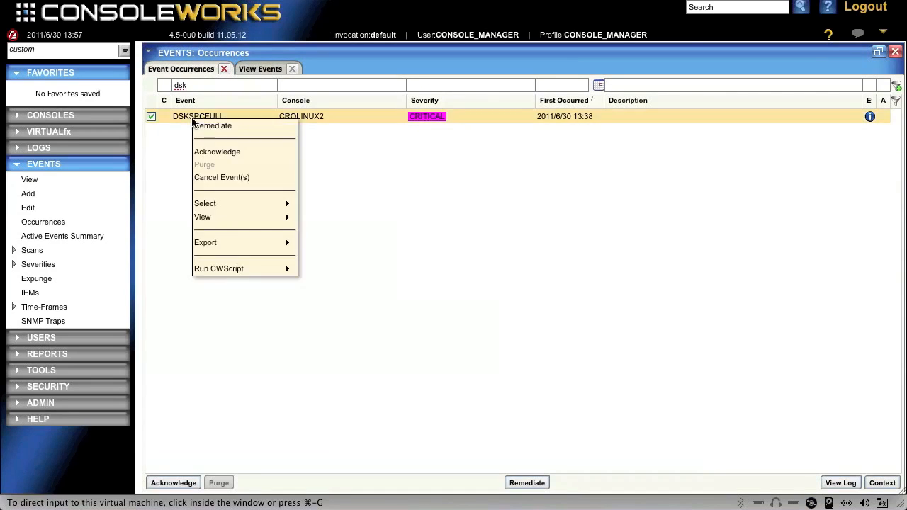
click(234, 127)
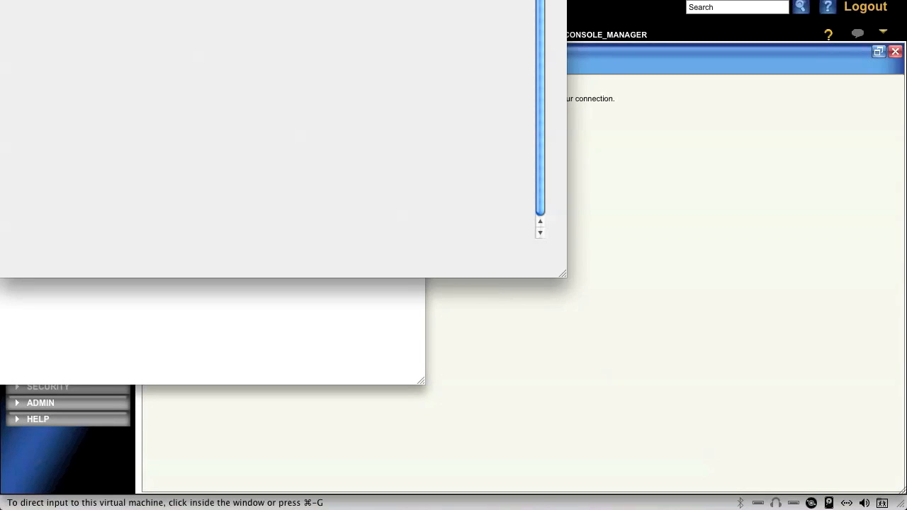
- Close the CROLINUX2 console window and move the DSKSPCFULL Best Practice window fully into view
drag(245, 1, 465, 73)
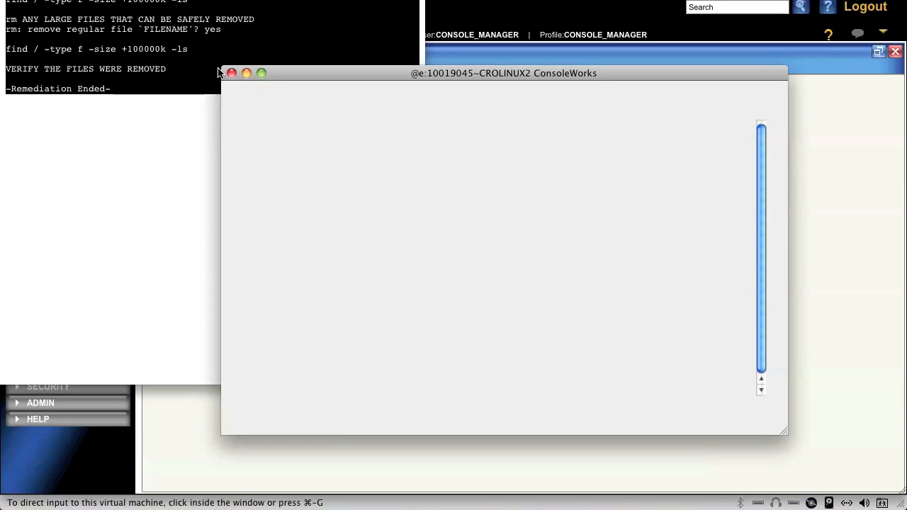
click(232, 73)
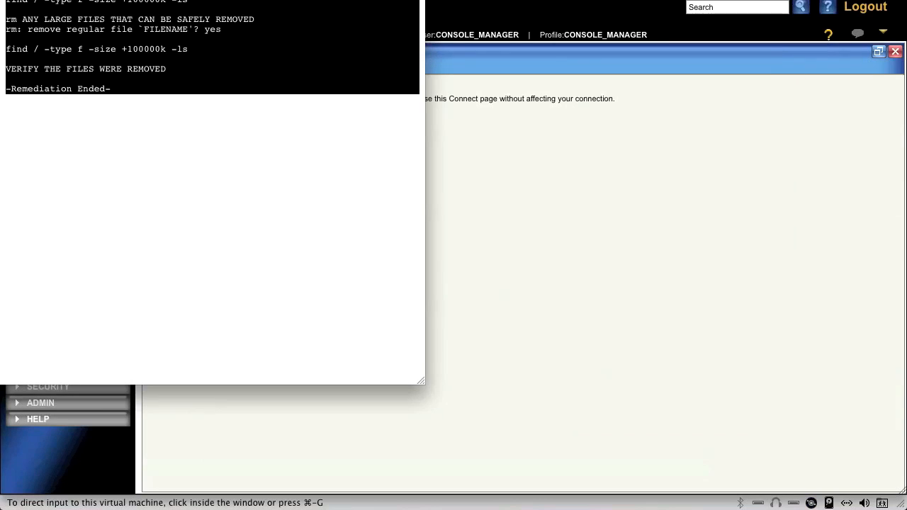
drag(203, 0, 317, 27)
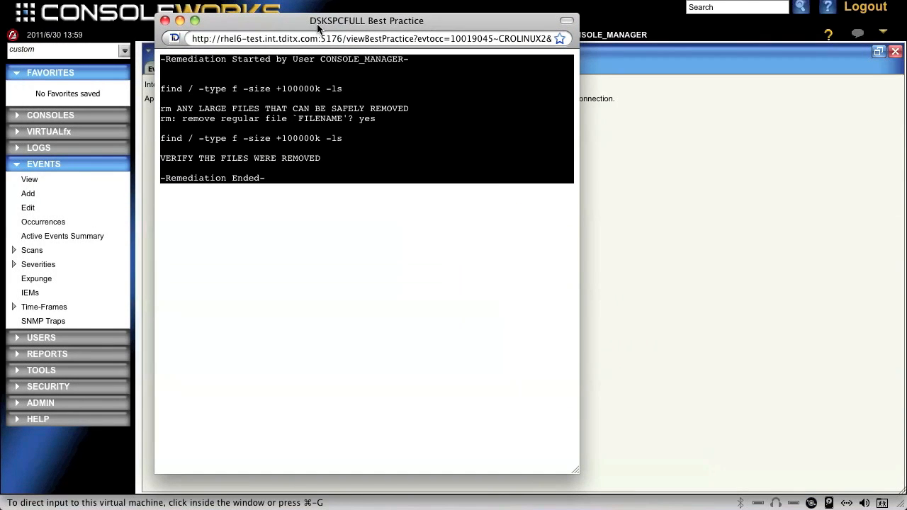